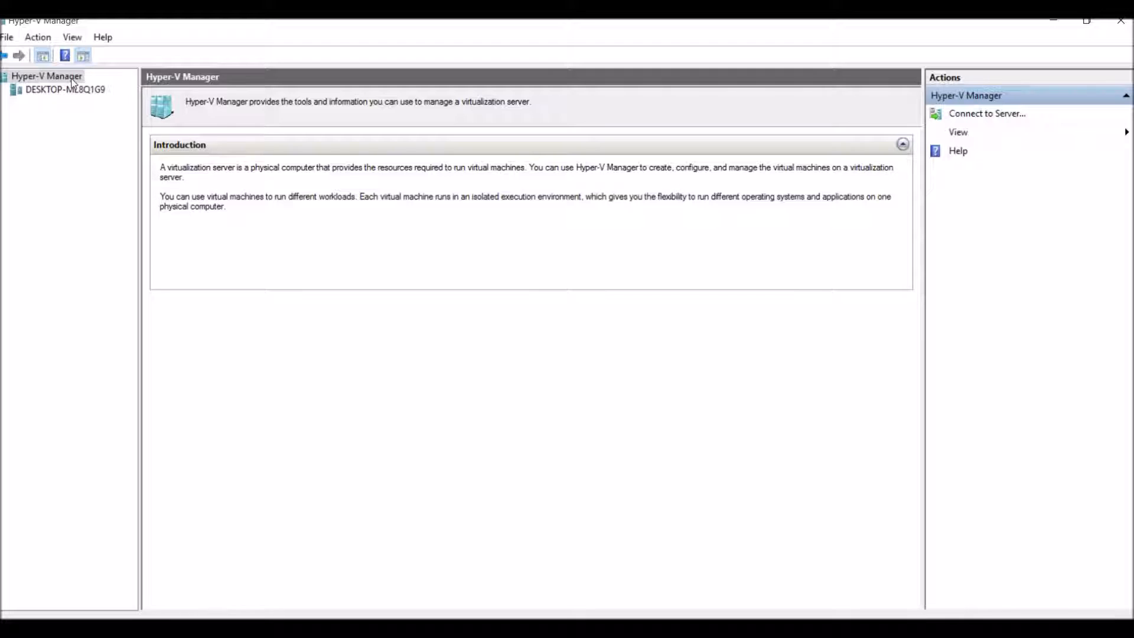
- Connect the manager to the local computer as the virtualization server
click(124, 88)
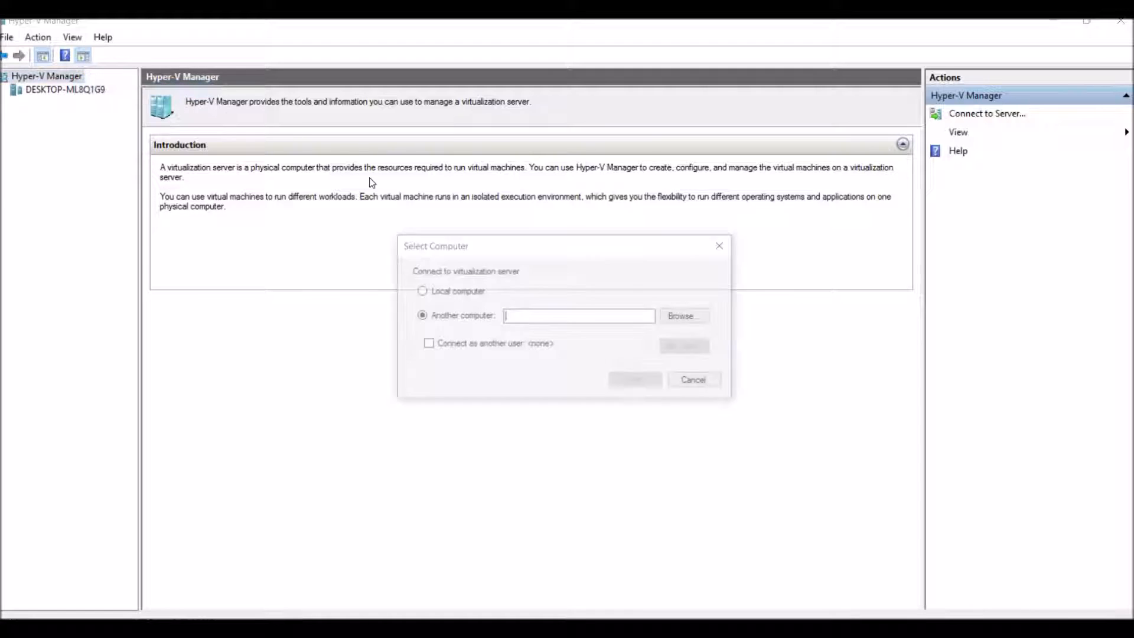
click(466, 292)
click(628, 381)
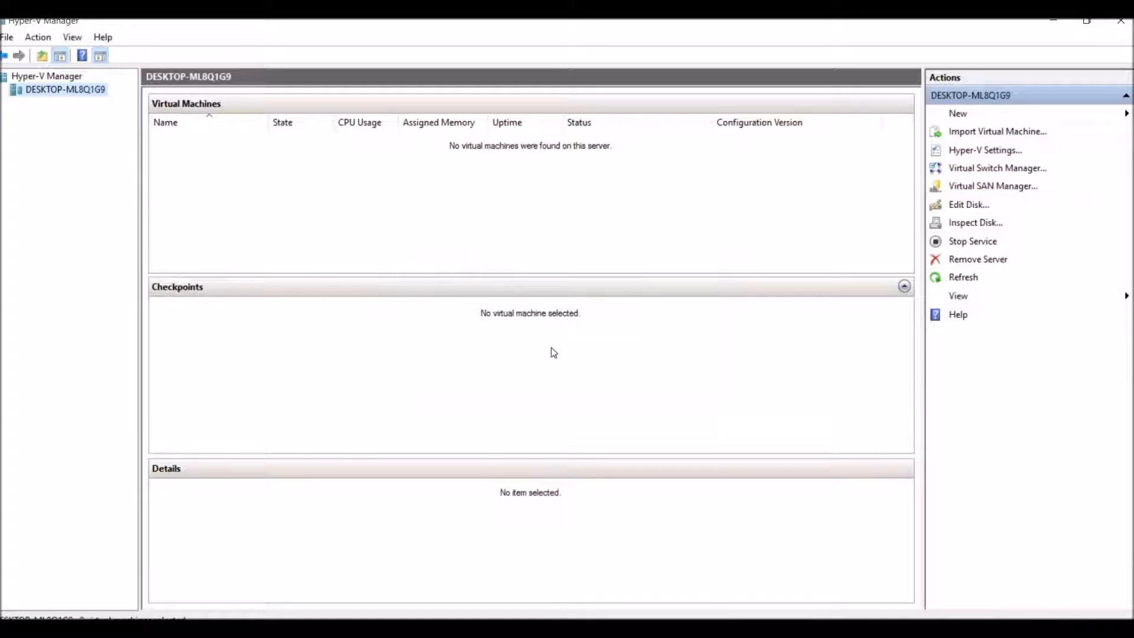
- Start a new virtual machine named Windows Server 2012 R2, stored in the default location
click(1001, 116)
click(1024, 114)
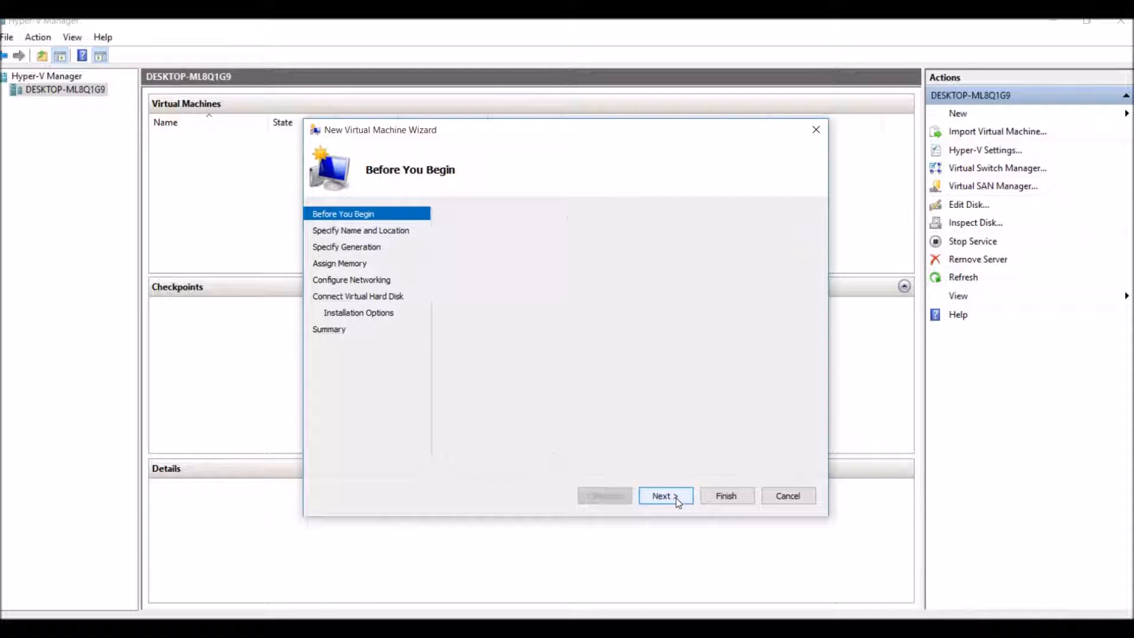
click(665, 496)
text(Wi)
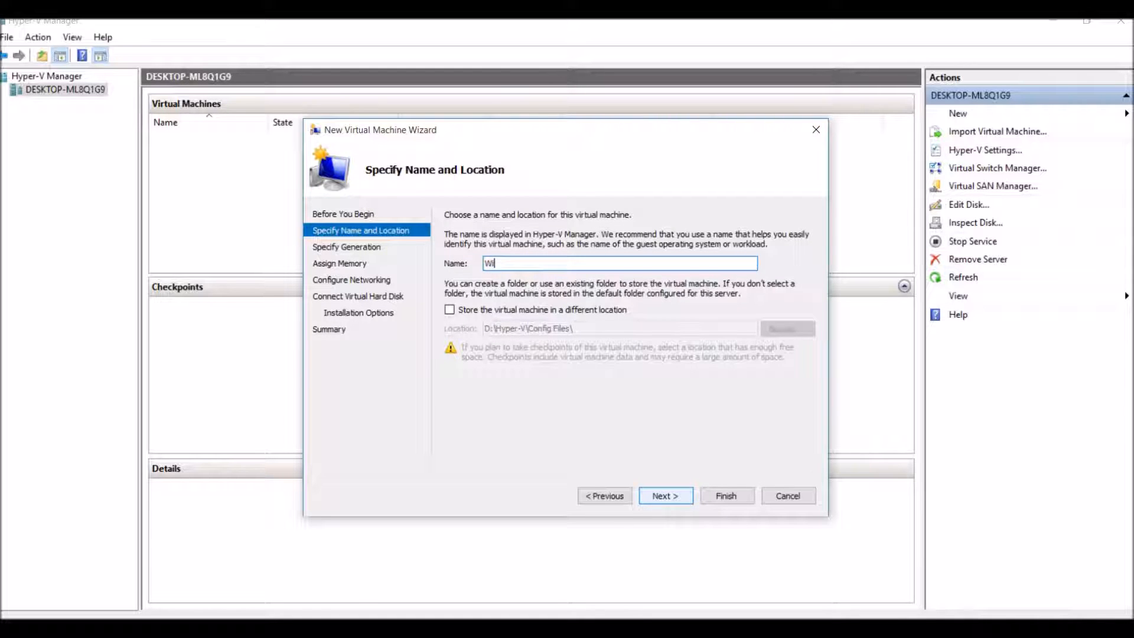
text(ndows Server 2012 R2)
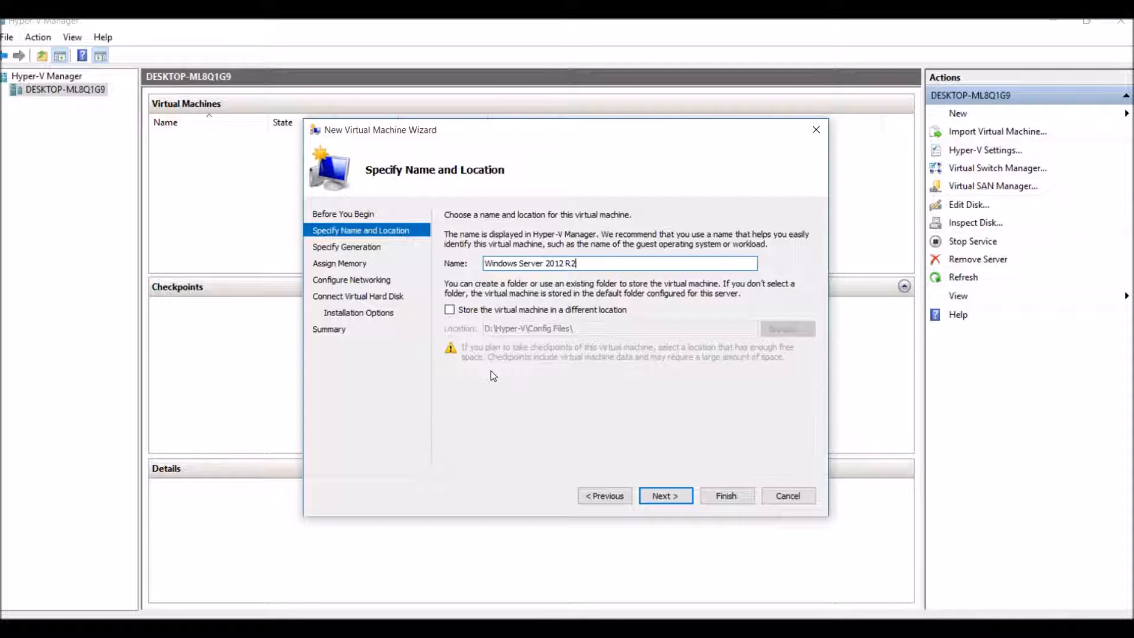
click(451, 312)
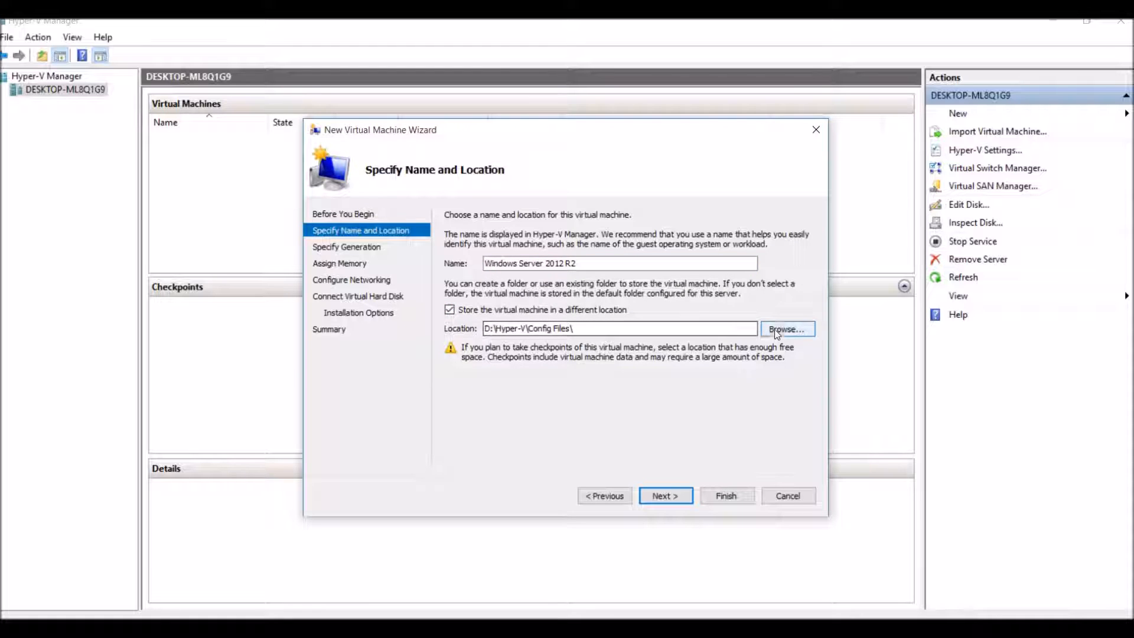
click(449, 311)
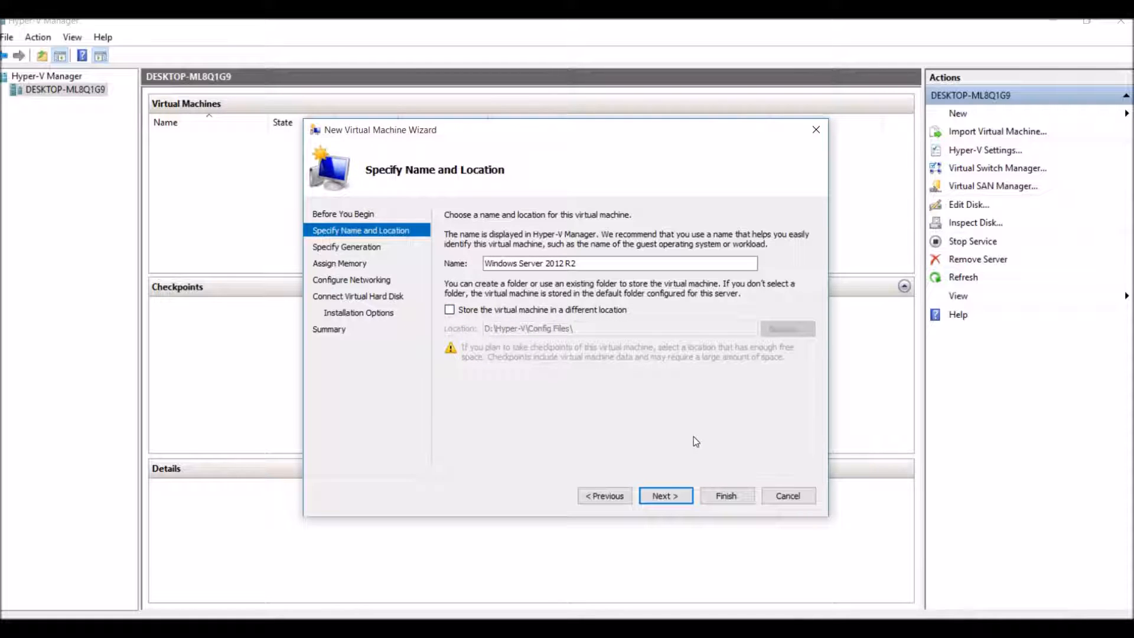
click(674, 503)
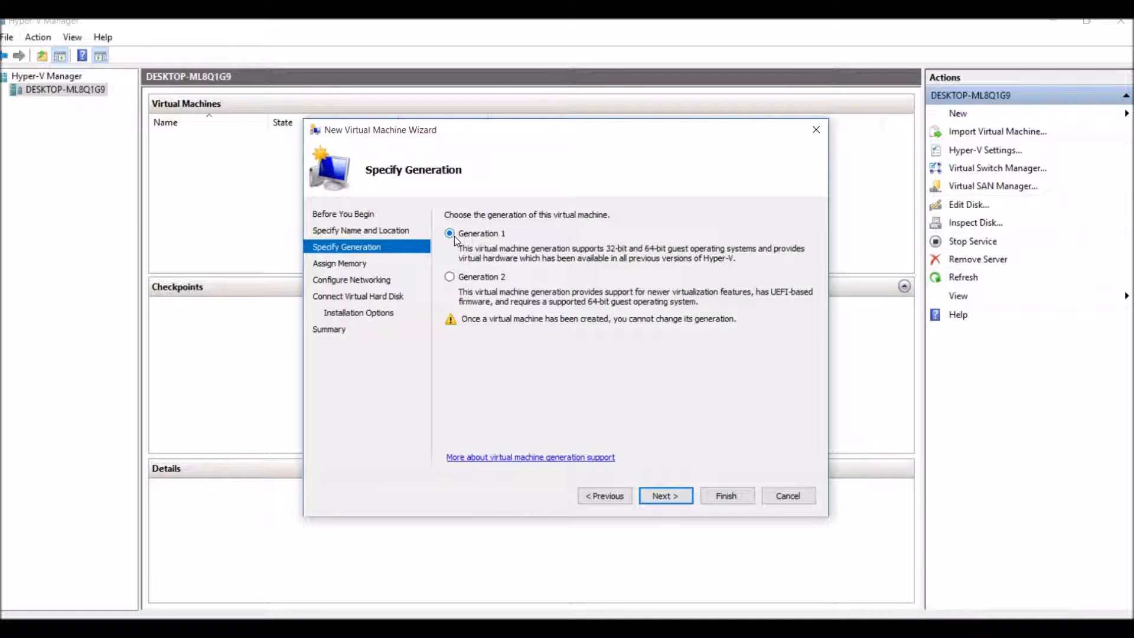
- Accept Generation 1 and 1024 MB of startup memory with Dynamic Memory for the new virtual machine
click(658, 502)
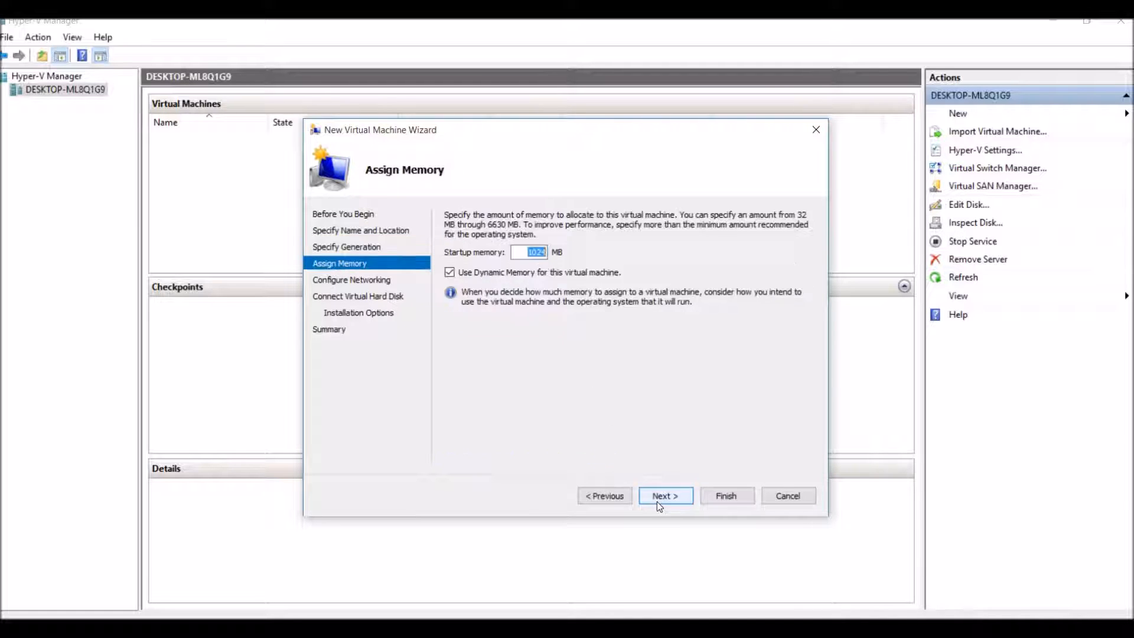
click(522, 248)
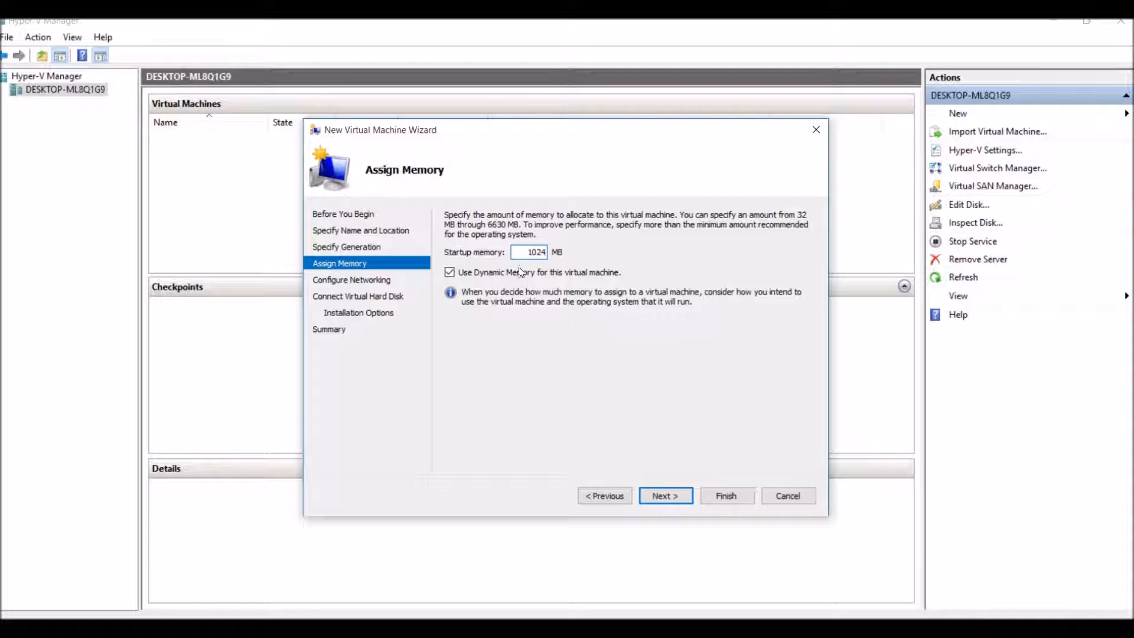
double_click(526, 249)
click(656, 497)
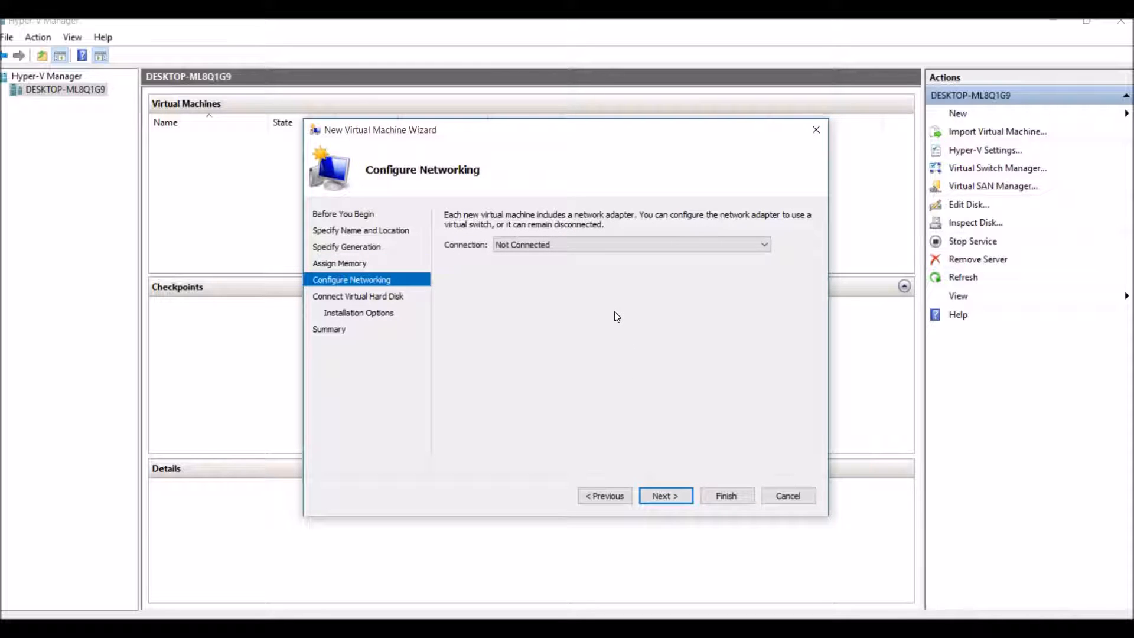
- Connect the virtual machine's network adapter to New Virtual Switch-External
click(624, 244)
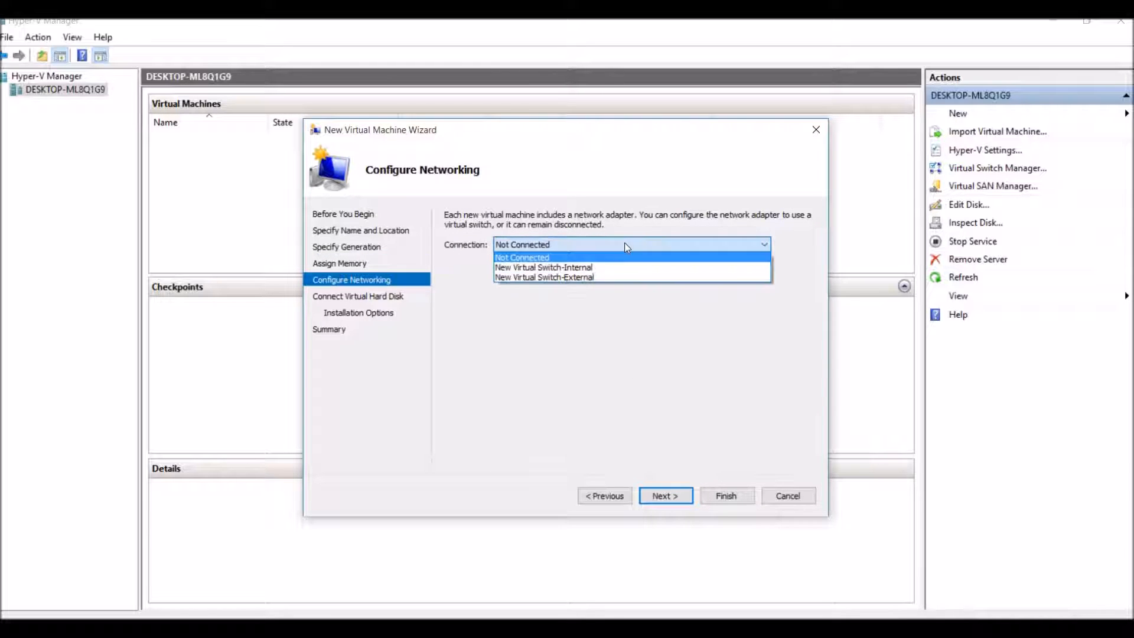
click(621, 278)
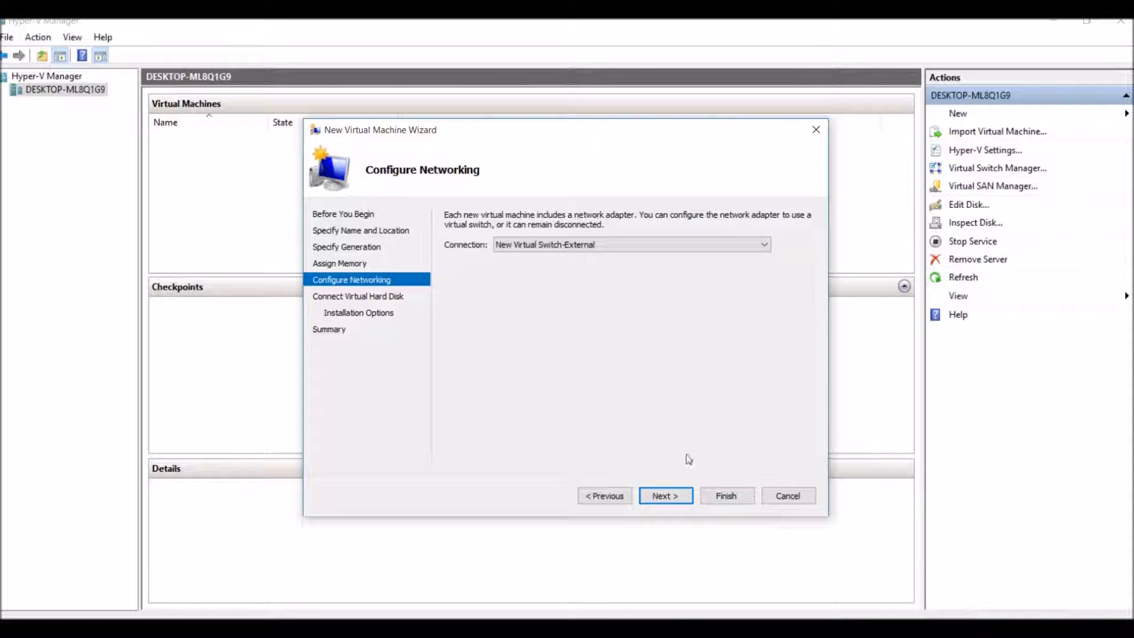
click(671, 497)
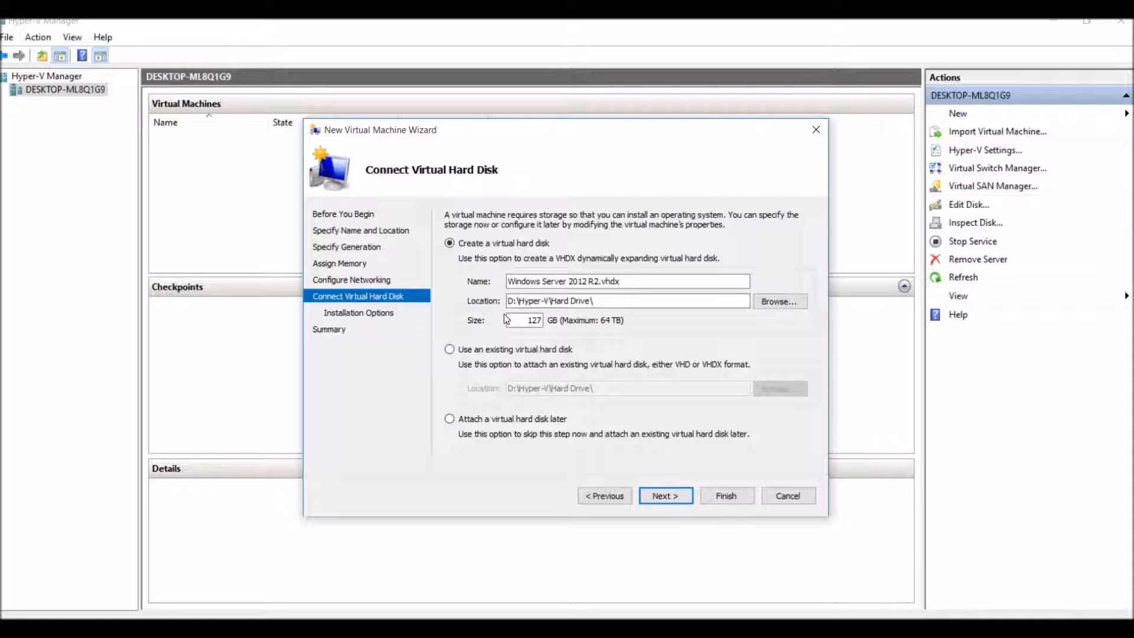
- Accept a new 127 GB virtual hard disk, Windows Server 2012 R2.vhdx, stored in D:\Hyper-V\Hard Drive\
click(603, 301)
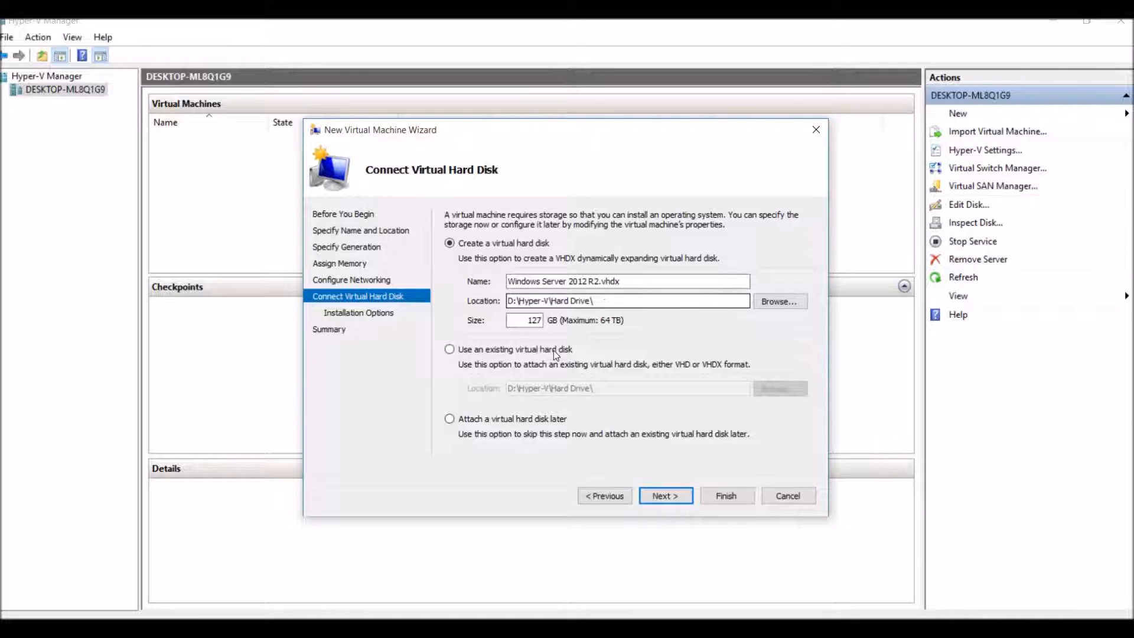
double_click(528, 317)
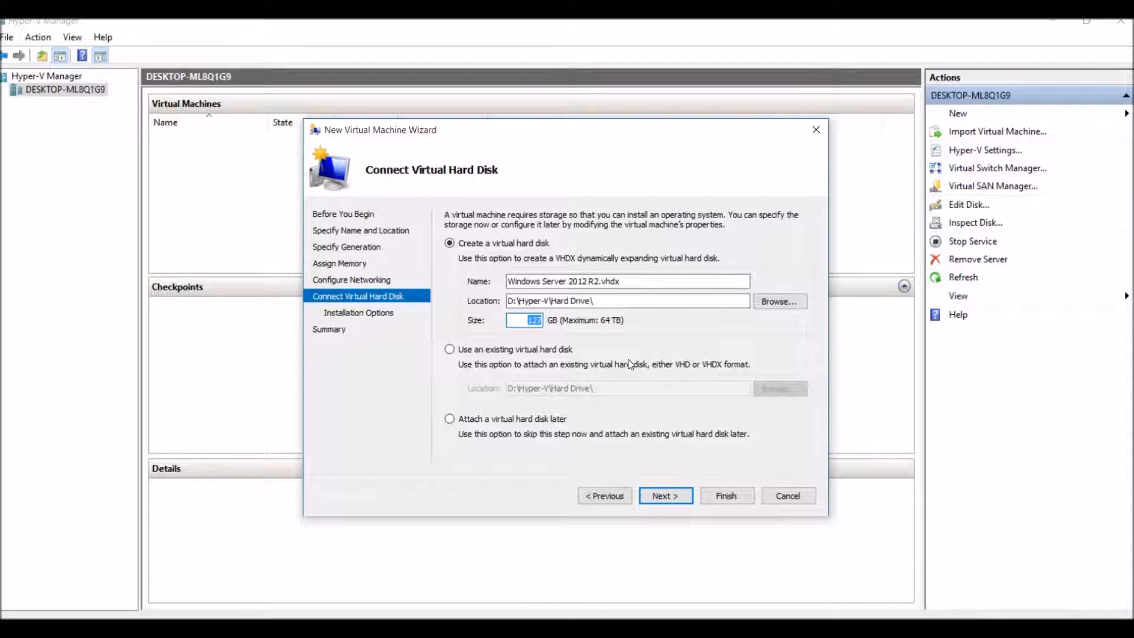
click(654, 501)
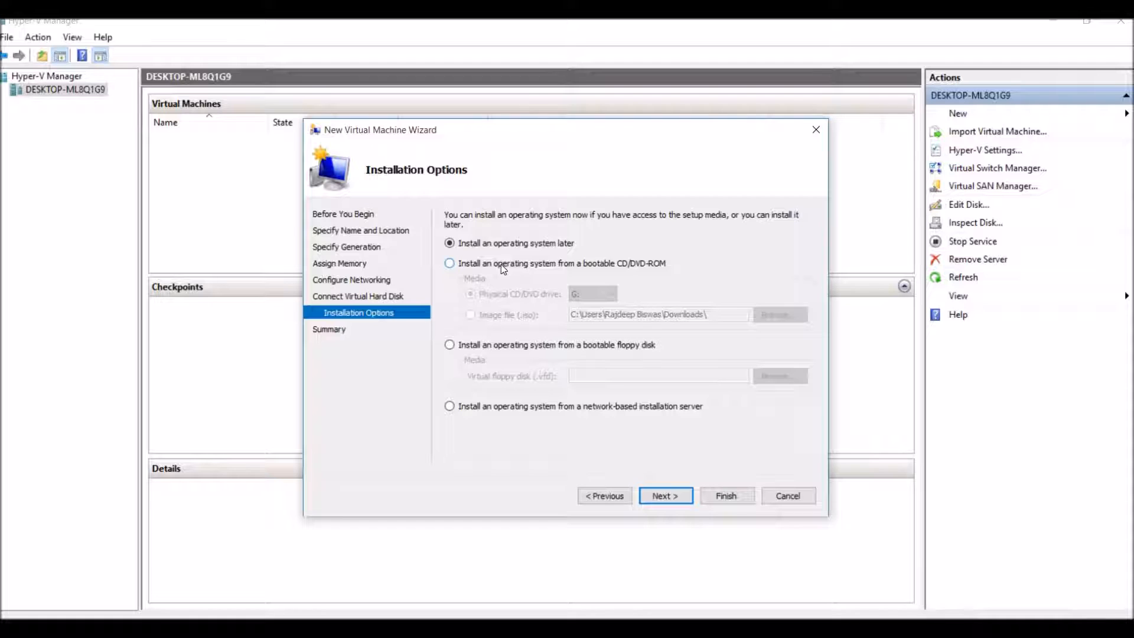
- Set the operating system to install from the 9600.17050.WINBLUE_REFRESH server ISO in Downloads, and finish creating the virtual machine
click(450, 265)
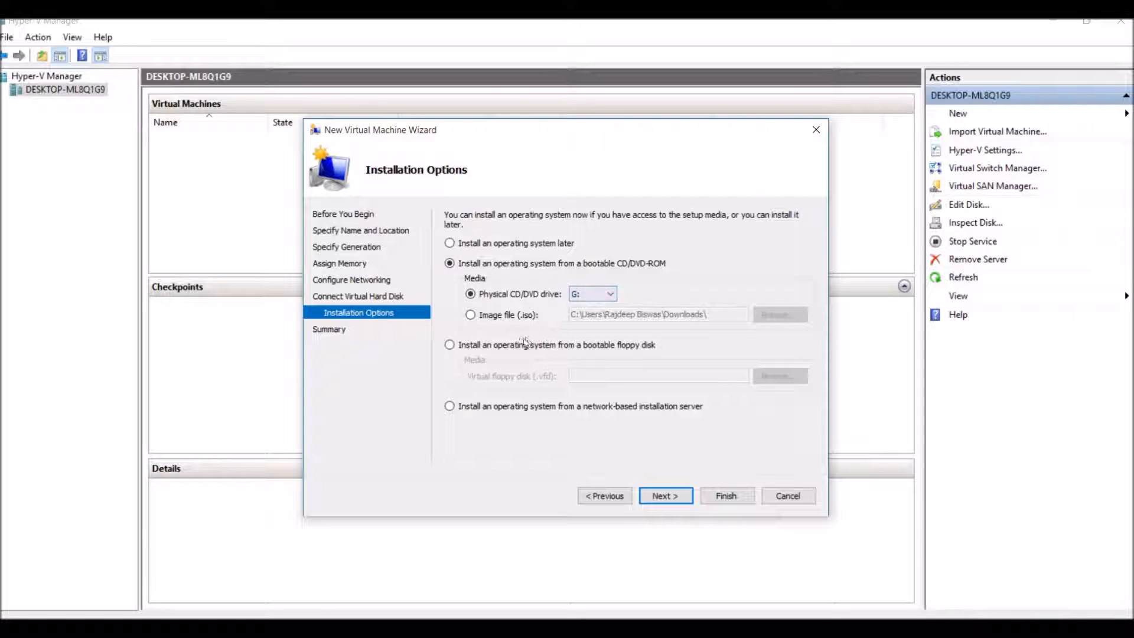
click(471, 315)
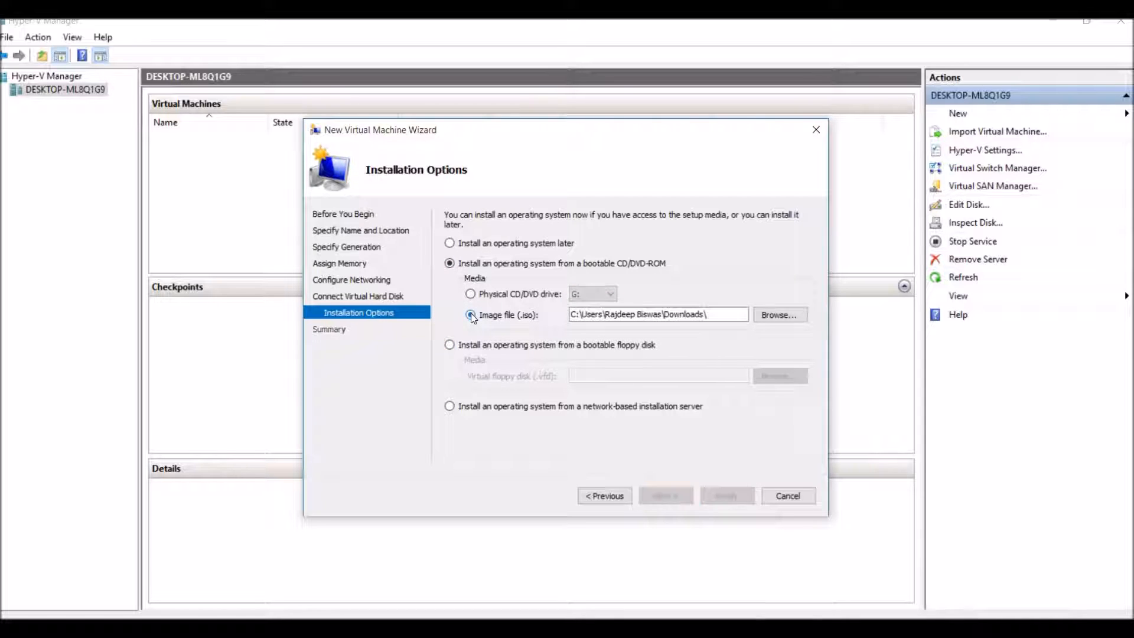
click(768, 315)
click(546, 254)
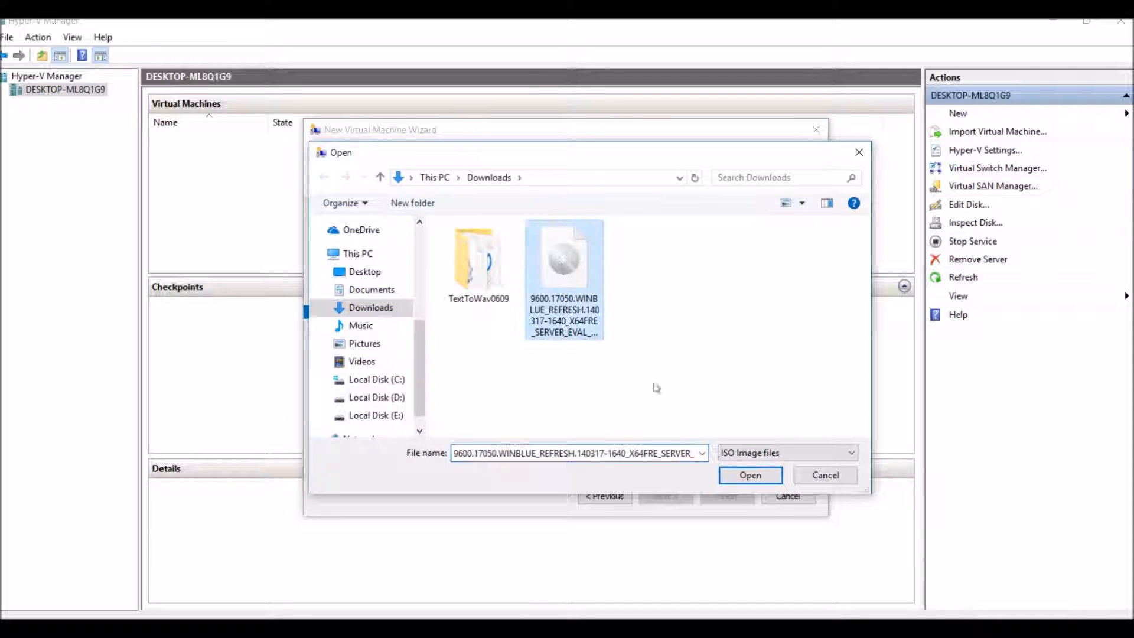
click(749, 474)
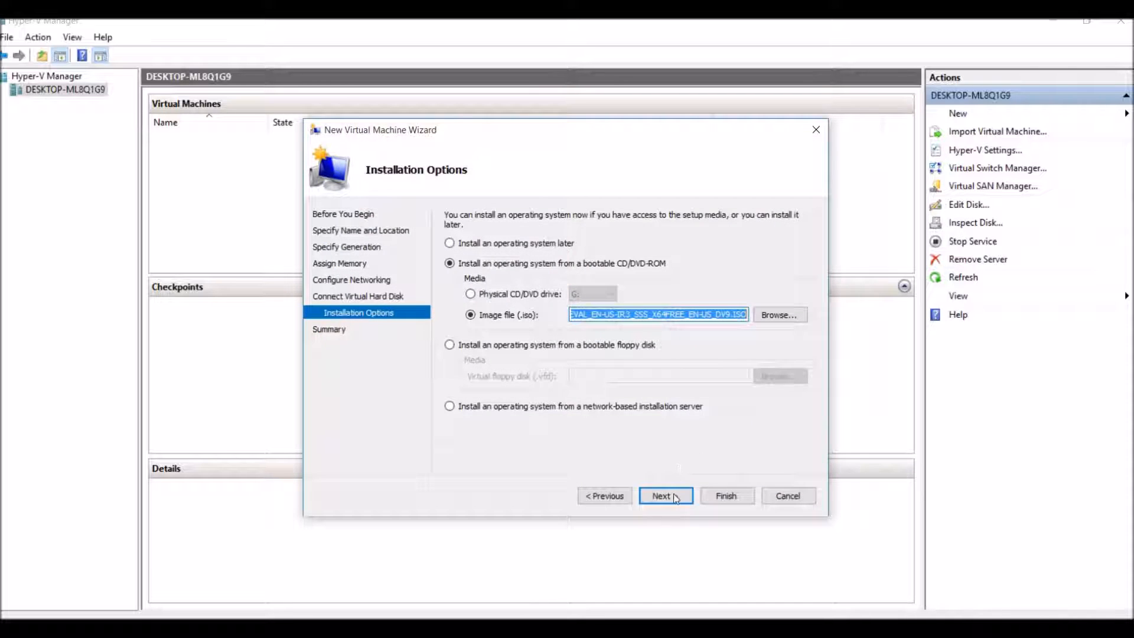
click(676, 497)
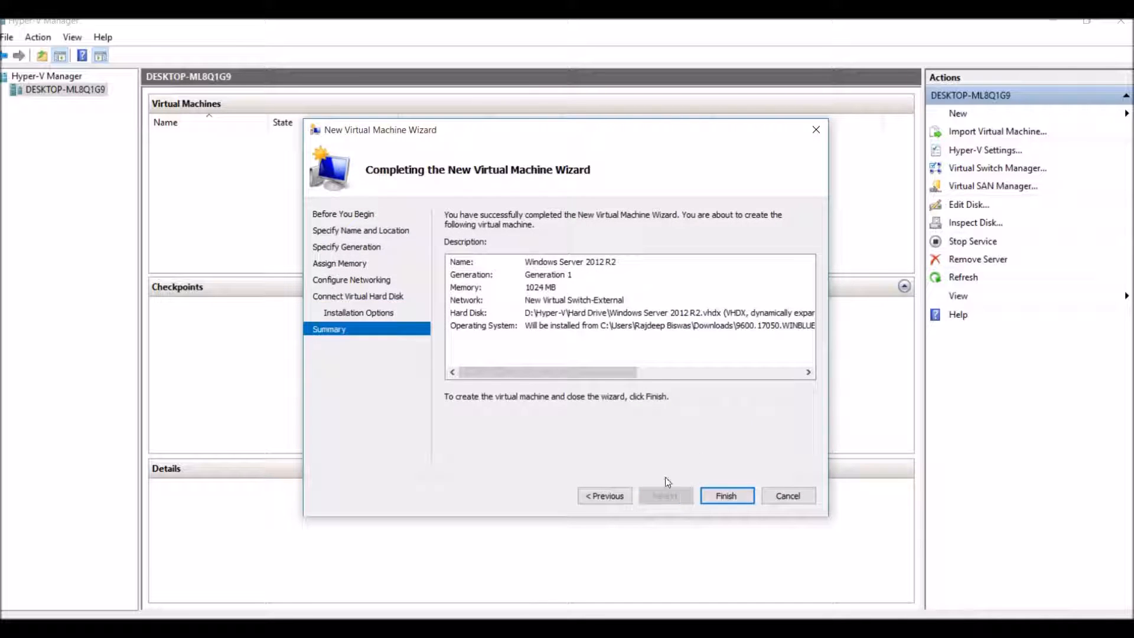
click(743, 504)
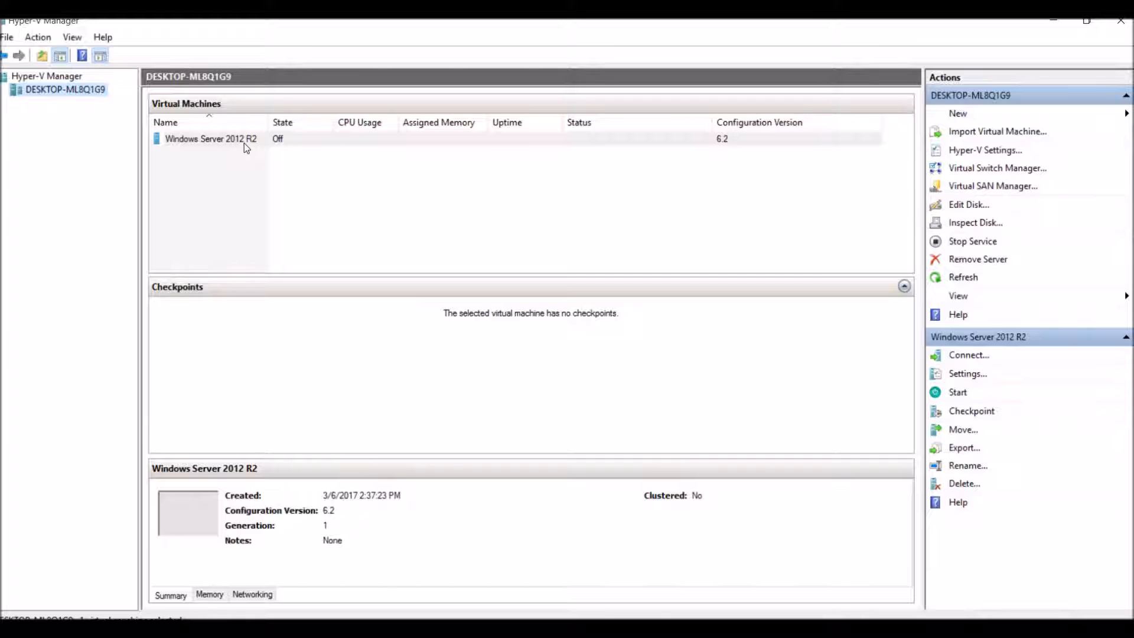
- Start the Windows Server 2012 R2 virtual machine and connect to its console
right_click(250, 140)
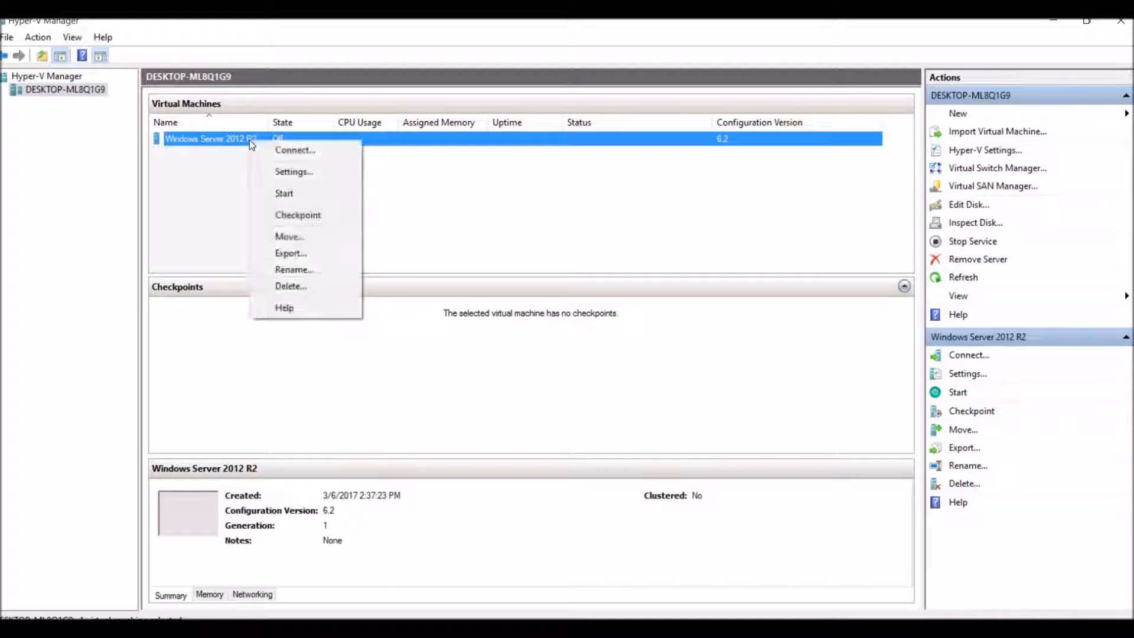
click(274, 195)
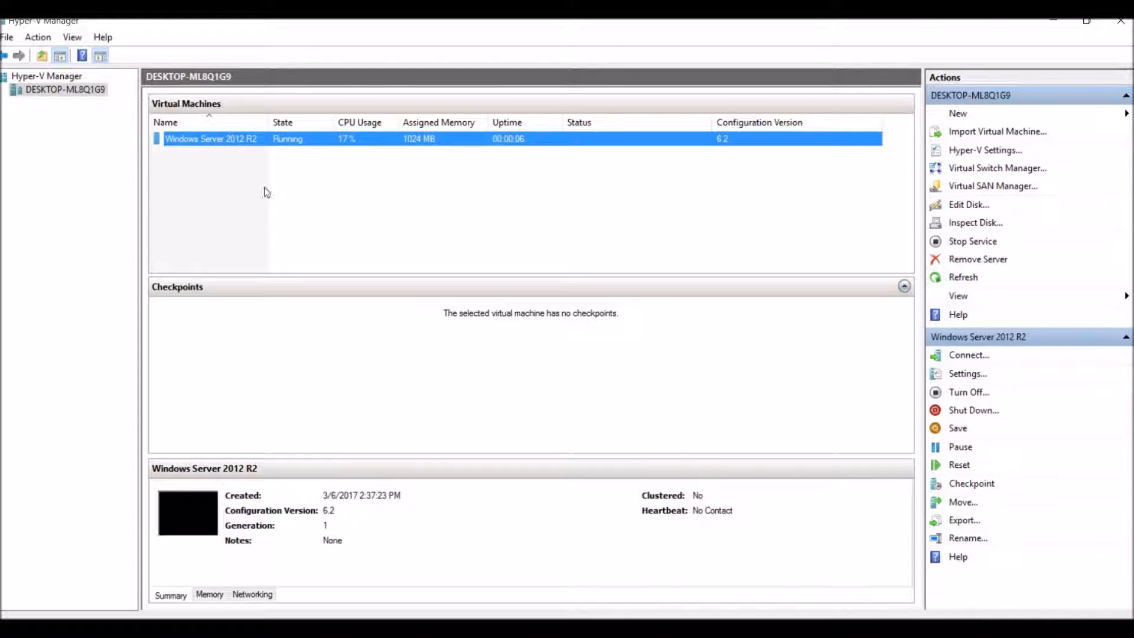
right_click(241, 142)
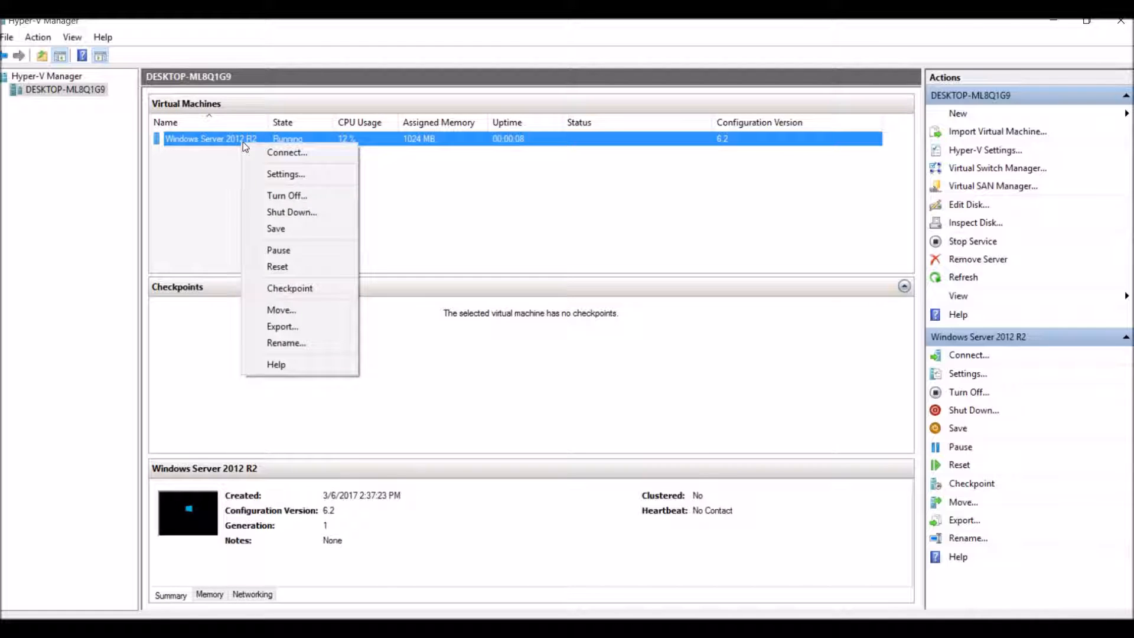
click(278, 152)
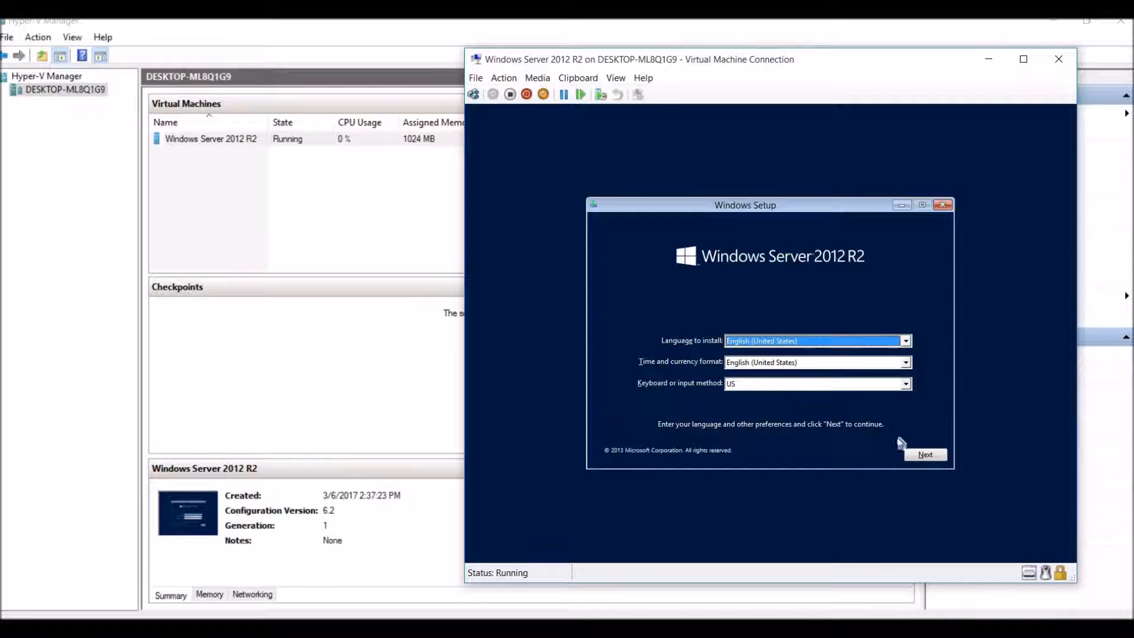
- Begin Windows Setup with the default English (United States) settings and choose Windows Server 2012 R2 Standard Evaluation (Server with a GUI)
click(926, 454)
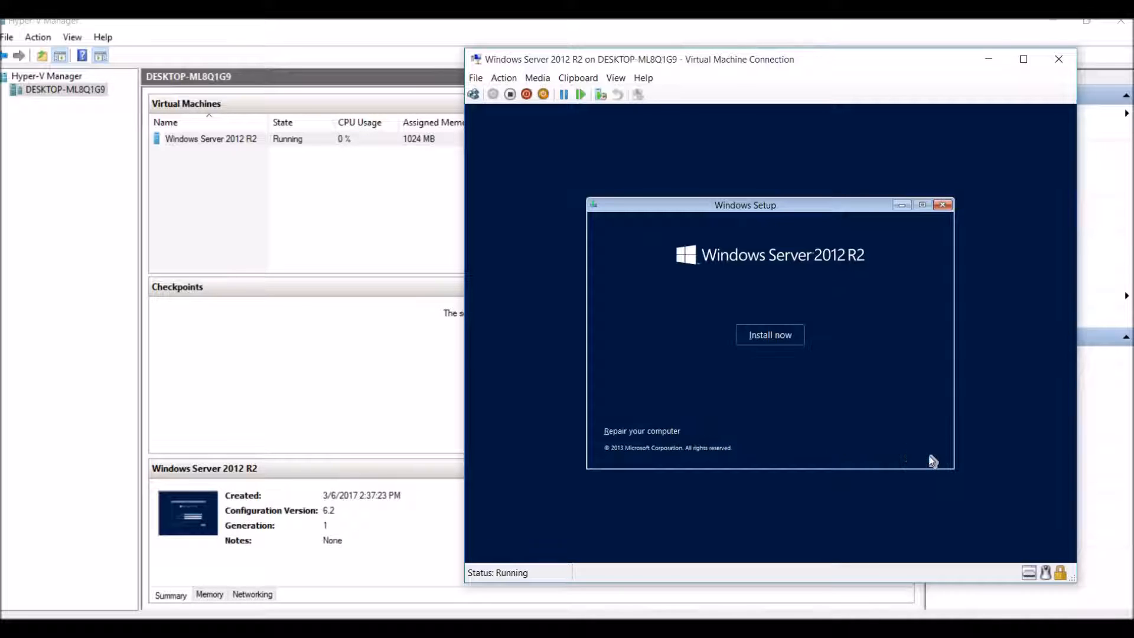
click(787, 336)
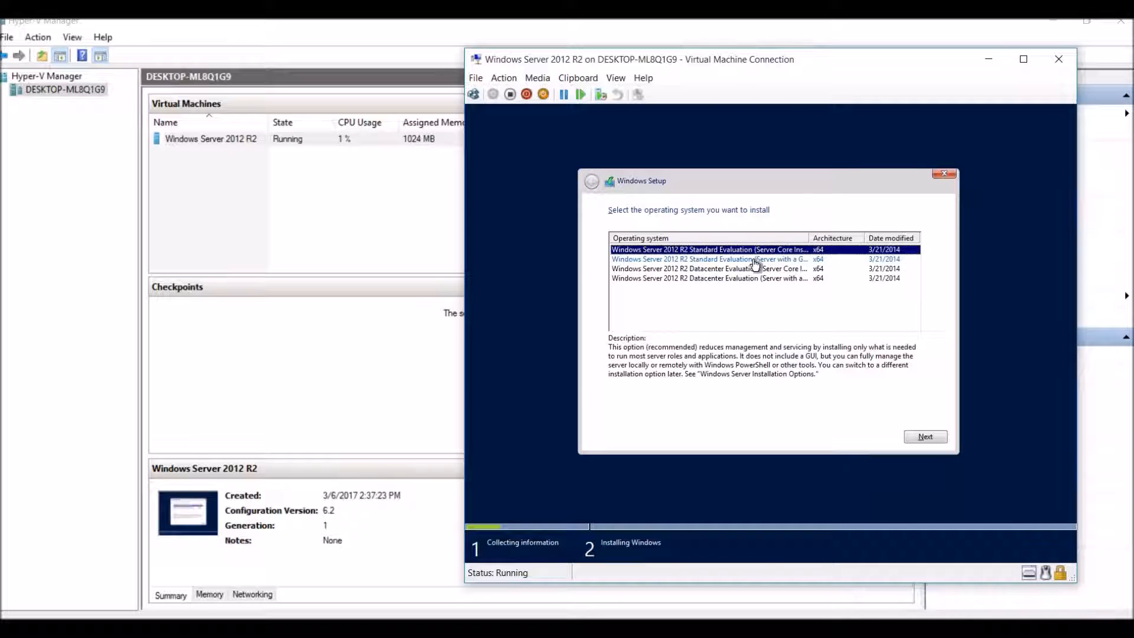
drag(809, 236, 848, 236)
click(804, 260)
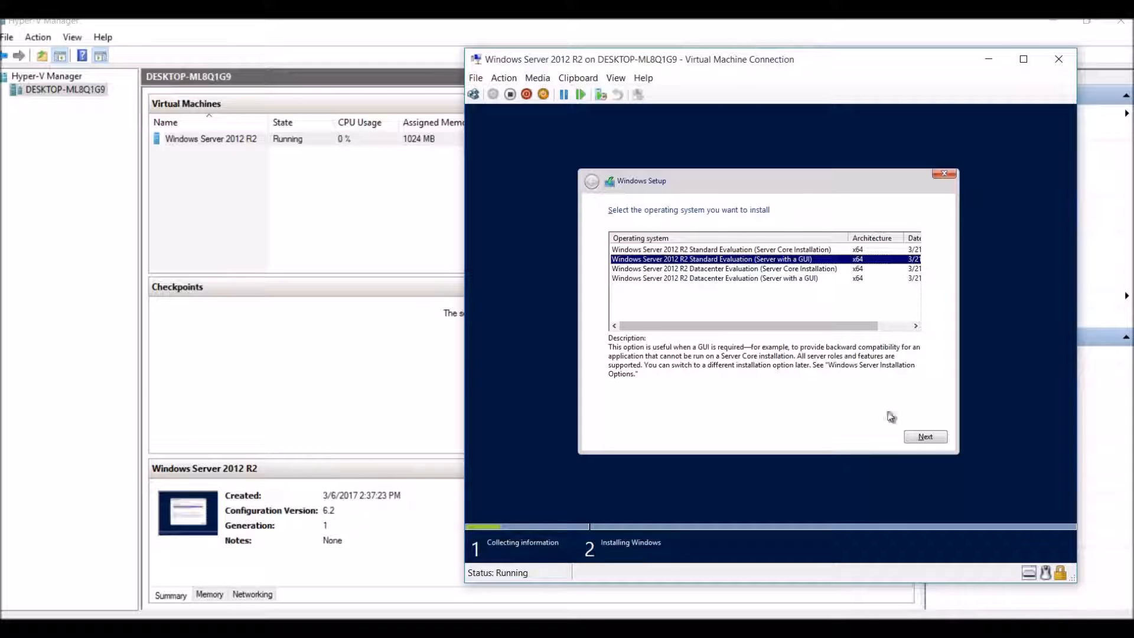
click(914, 436)
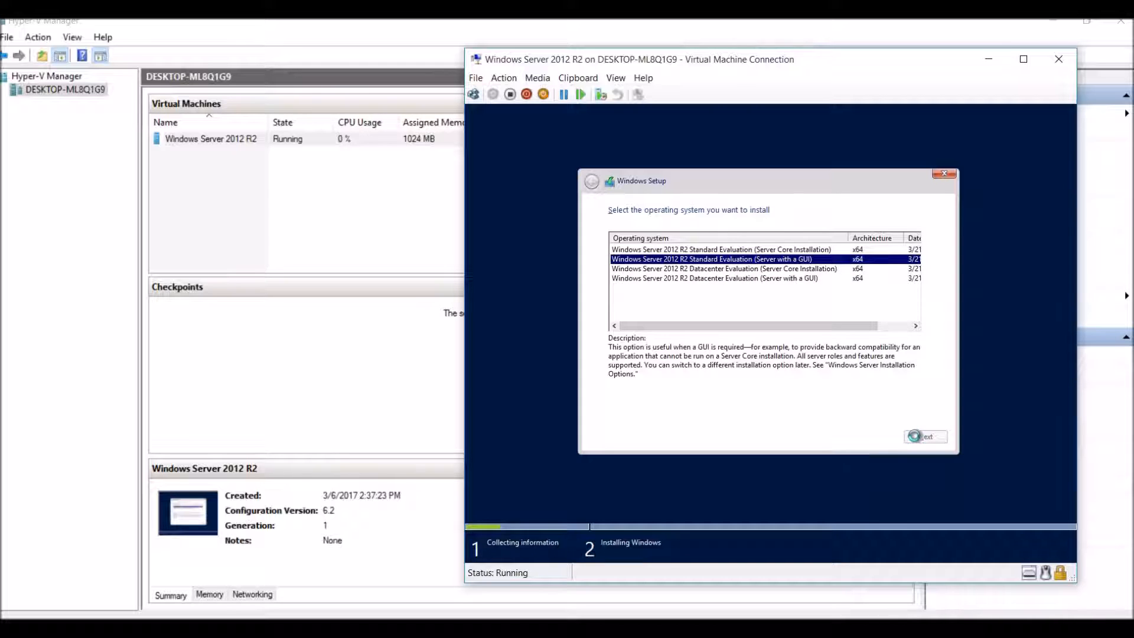
- Accept the license terms and choose the Custom: Install Windows only (advanced) installation
click(687, 407)
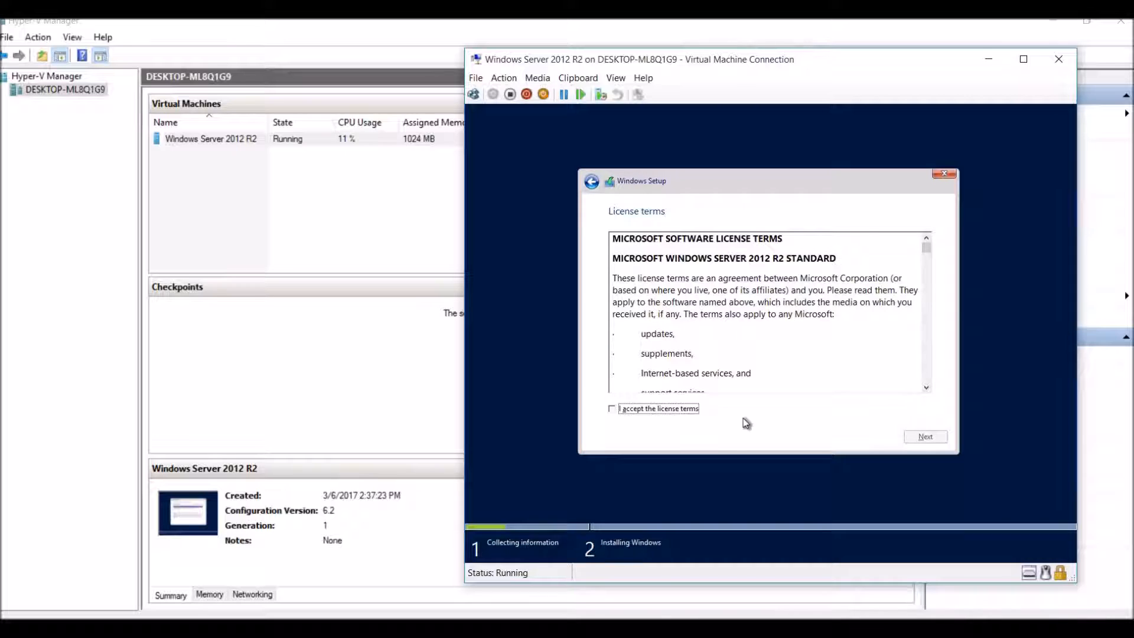
click(915, 437)
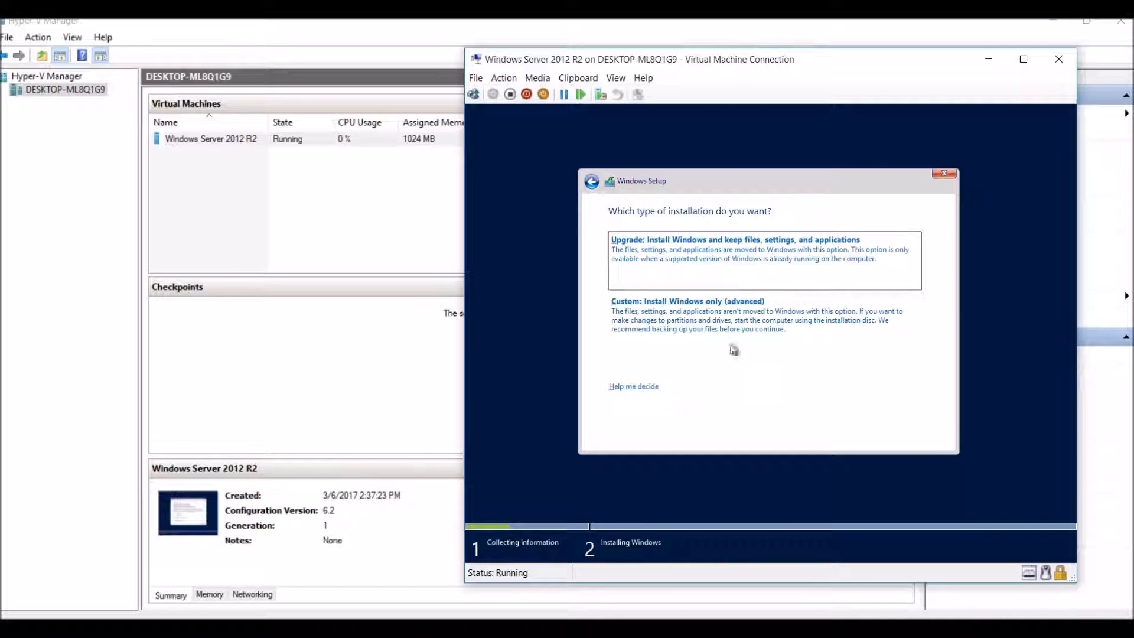
click(713, 323)
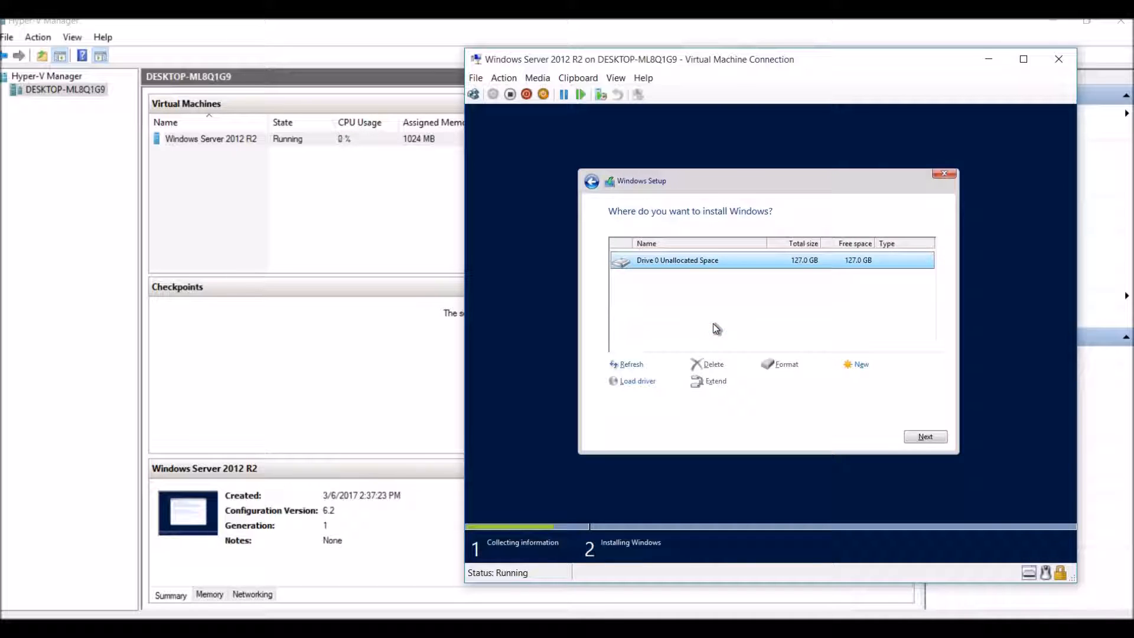
- Create a 130048 MB partition on Drive 0, start installing Windows on Partition 2, and return to the manager window
click(862, 371)
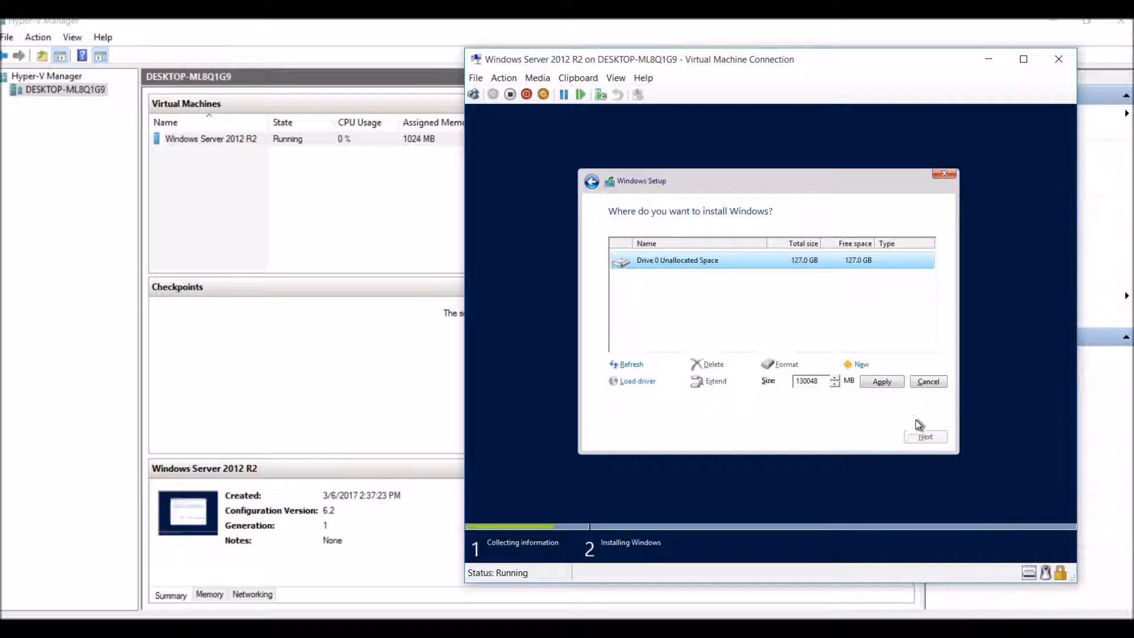
click(877, 381)
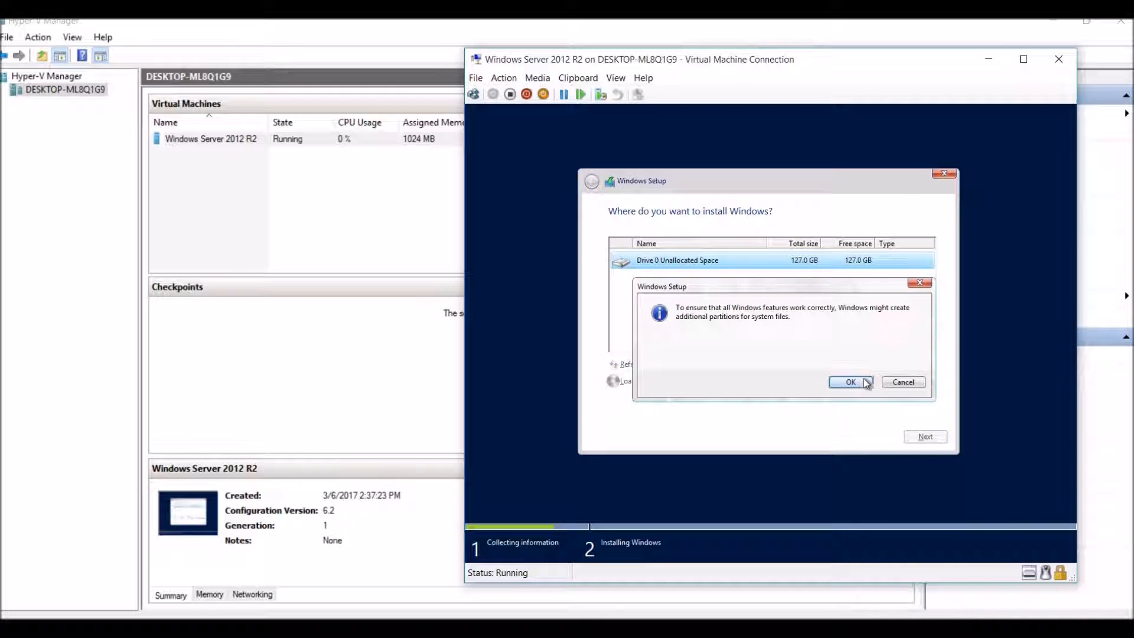
click(866, 383)
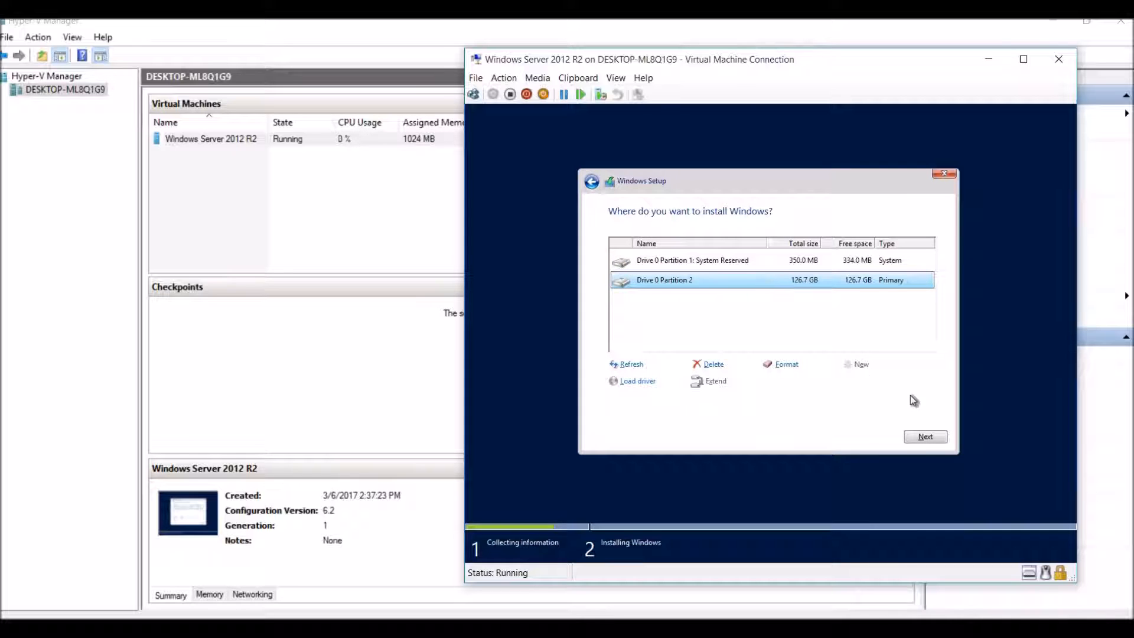
click(923, 437)
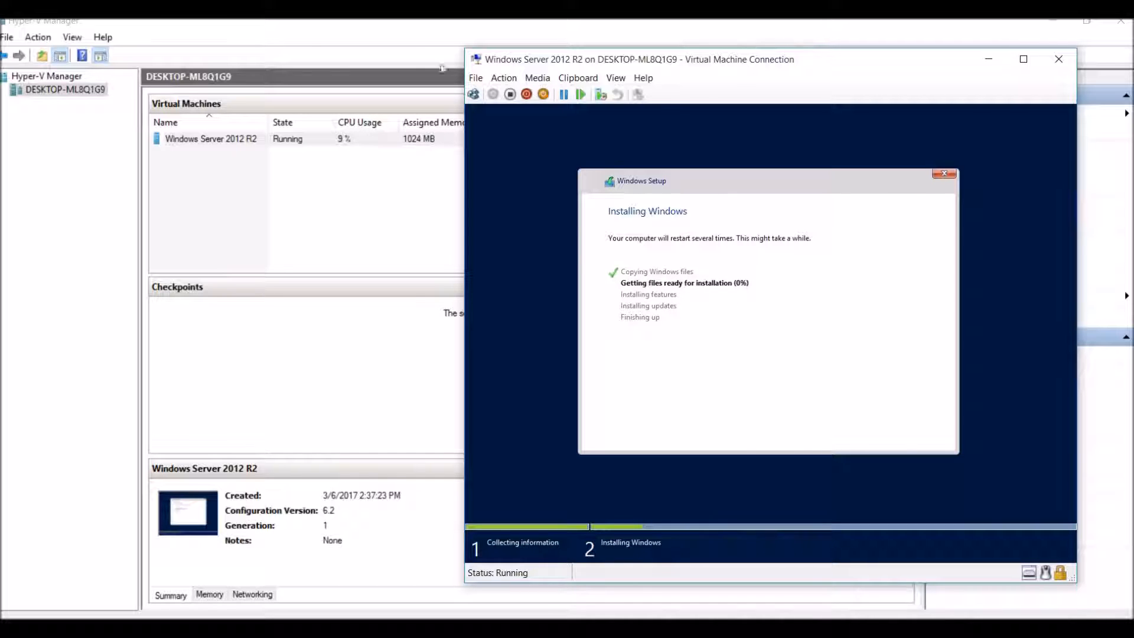
click(307, 36)
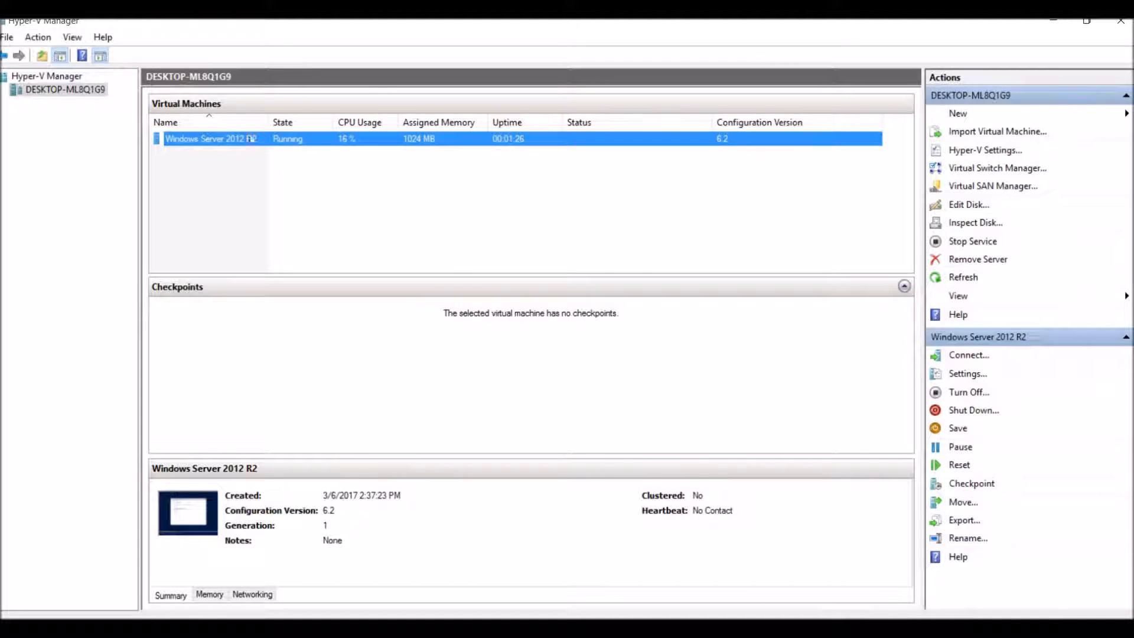